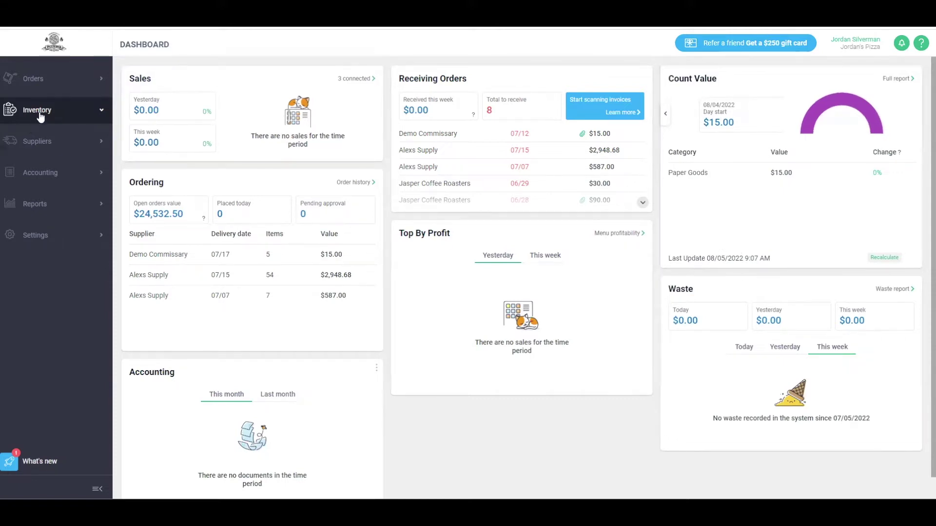
Create a new sub-recipe in the inventory's Sub-recipes / Preparations list and name it Pizza Dough
click(58, 110)
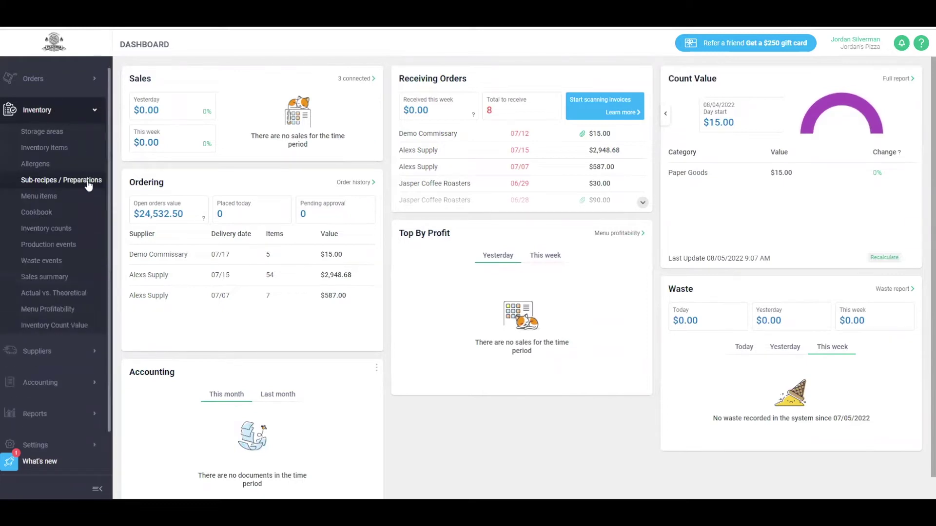
click(59, 181)
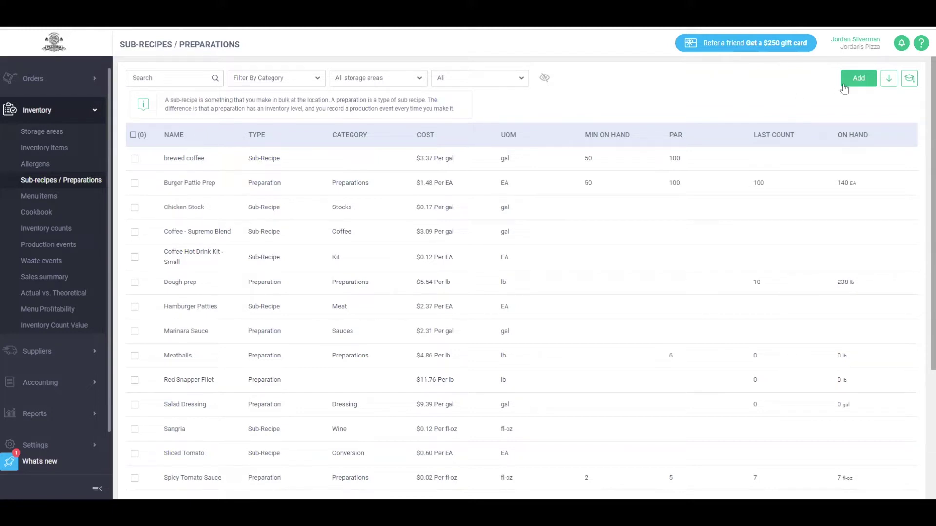
click(862, 79)
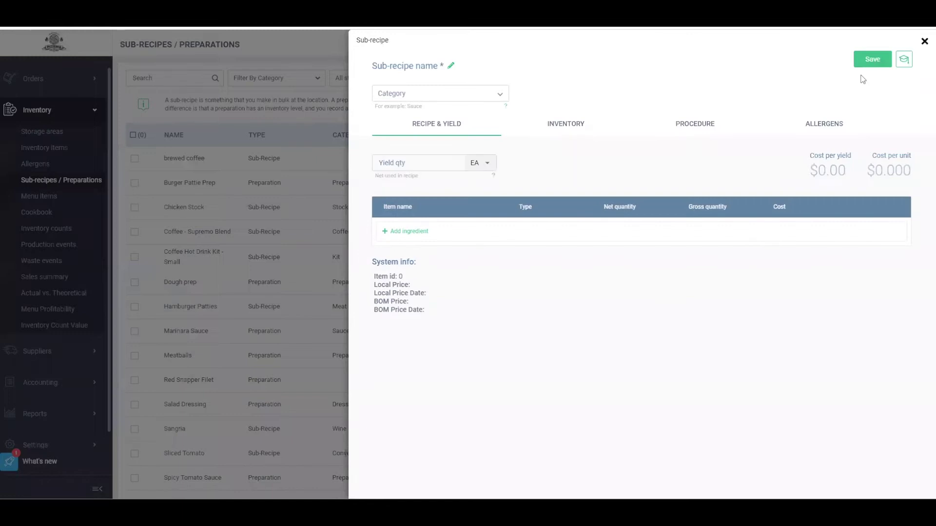
click(428, 68)
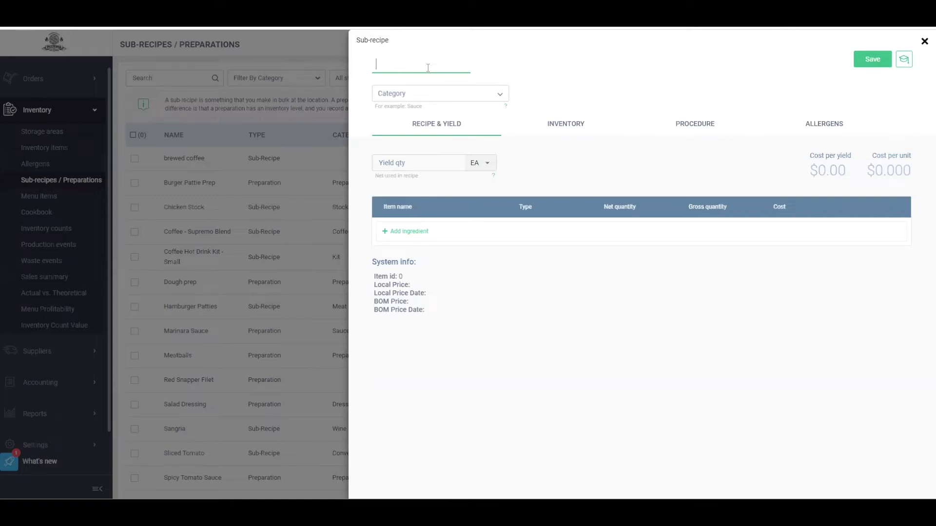
text(Pizza Dough)
Assign the Pizza Dough sub-recipe to the existing Pizza category
click(498, 93)
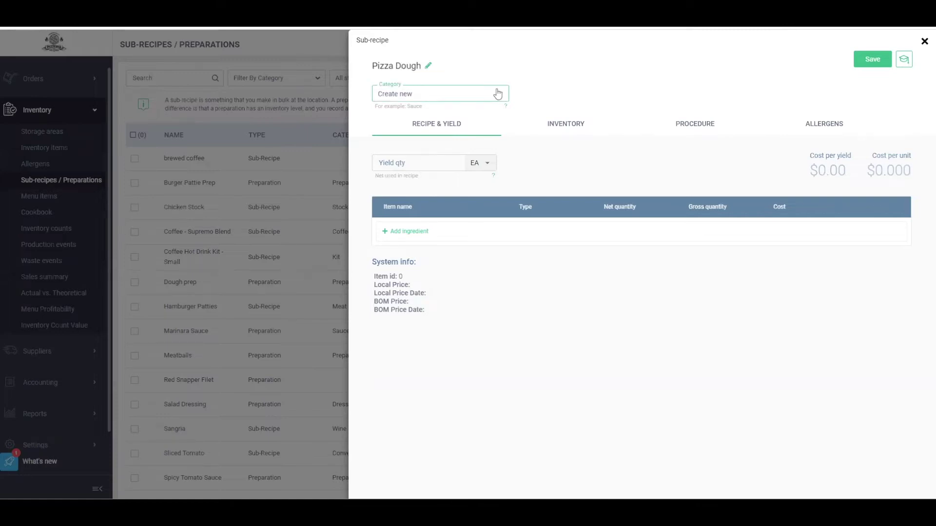
scroll(498, 93, up, 10)
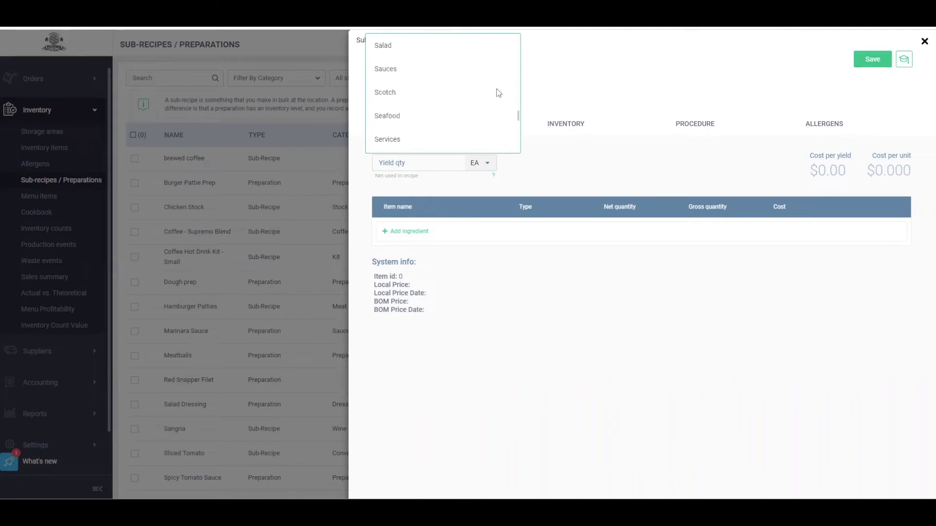
scroll(499, 93, up, 1)
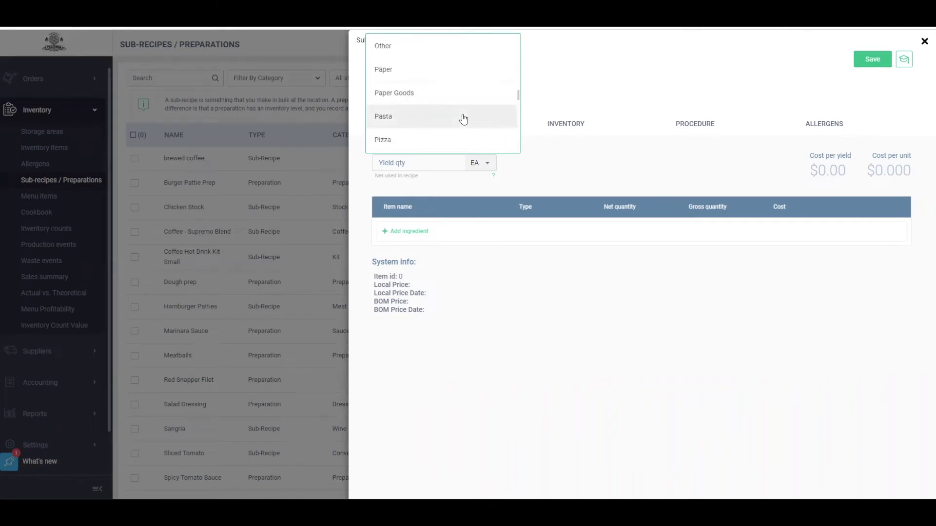
click(443, 140)
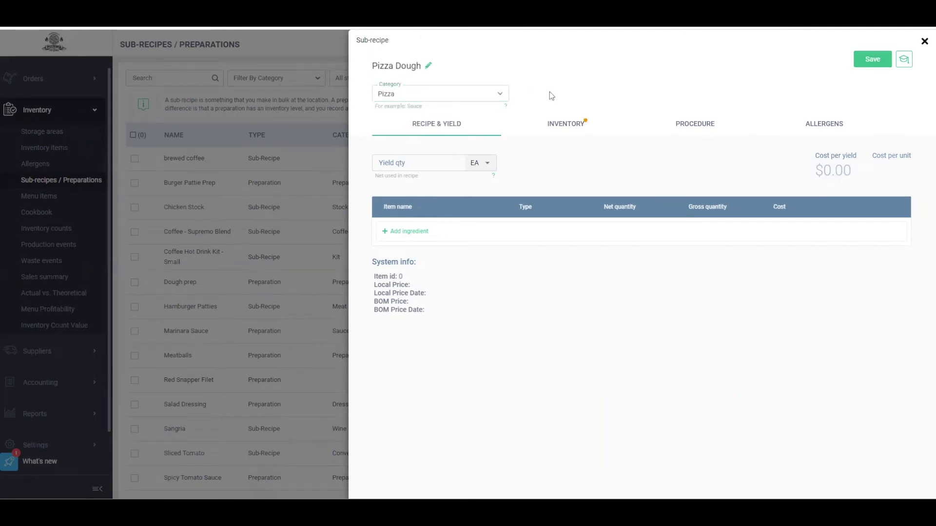
Set the sub-recipe's yield quantity to 5200 with gr as its unit
click(479, 168)
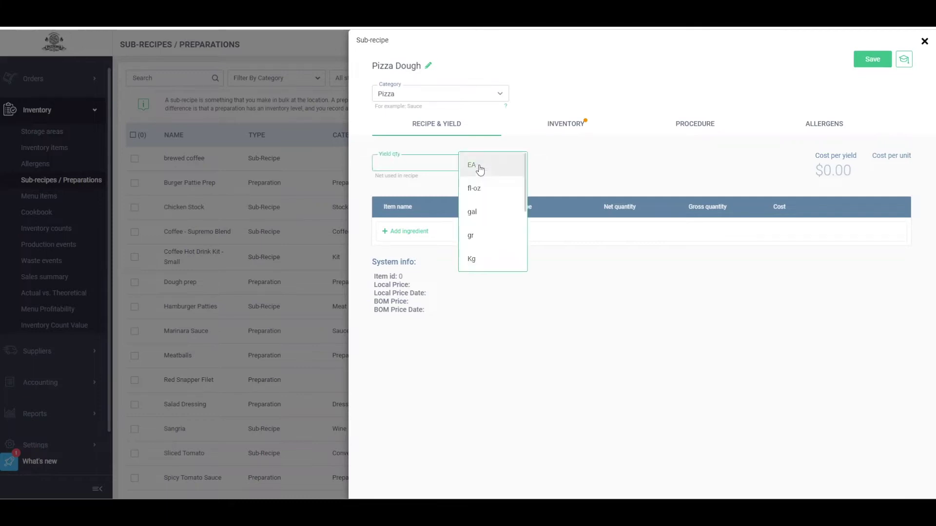
click(494, 243)
click(416, 161)
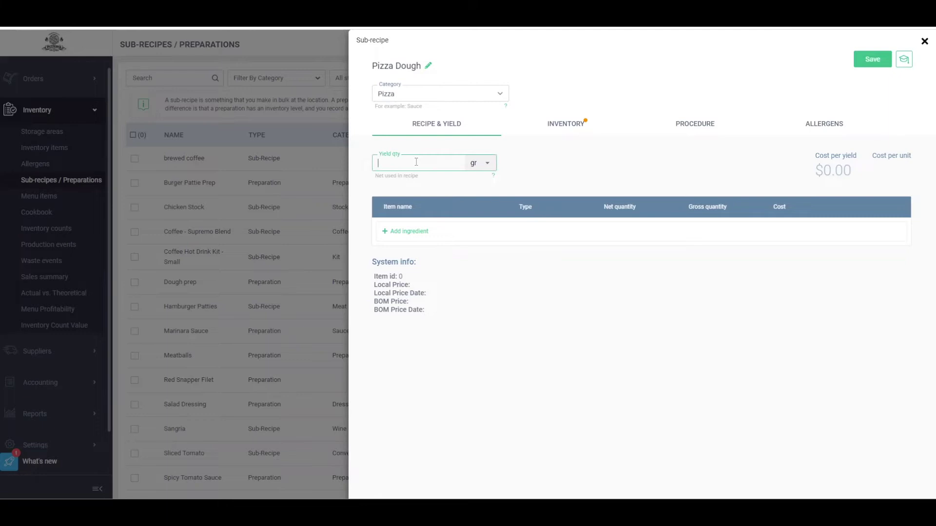
text(5200)
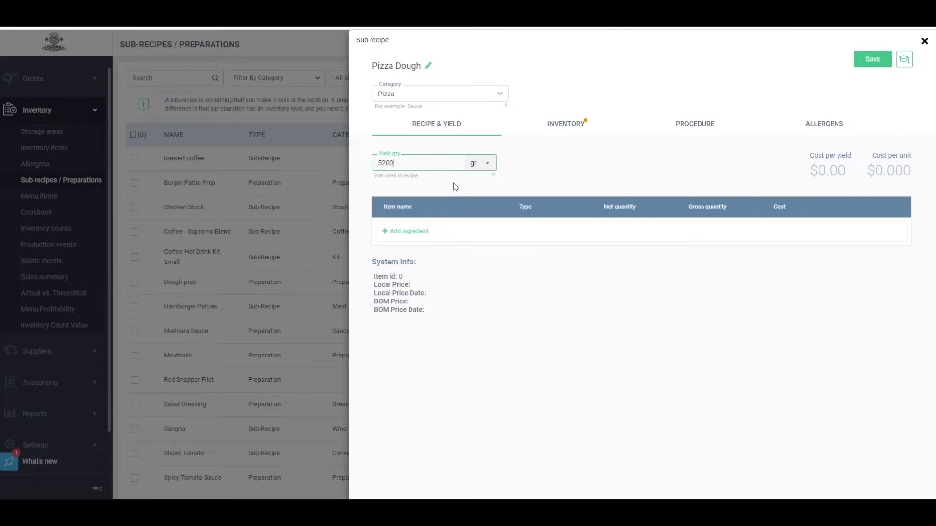
click(588, 153)
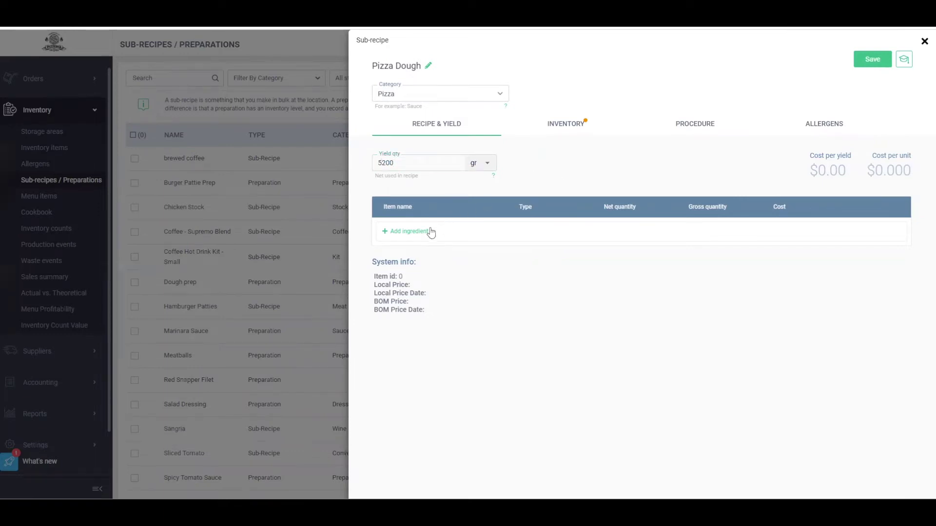
Add Flour as an ingredient of the Pizza Dough sub-recipe with a net quantity of 2000 gr
click(414, 232)
click(420, 244)
text(flour)
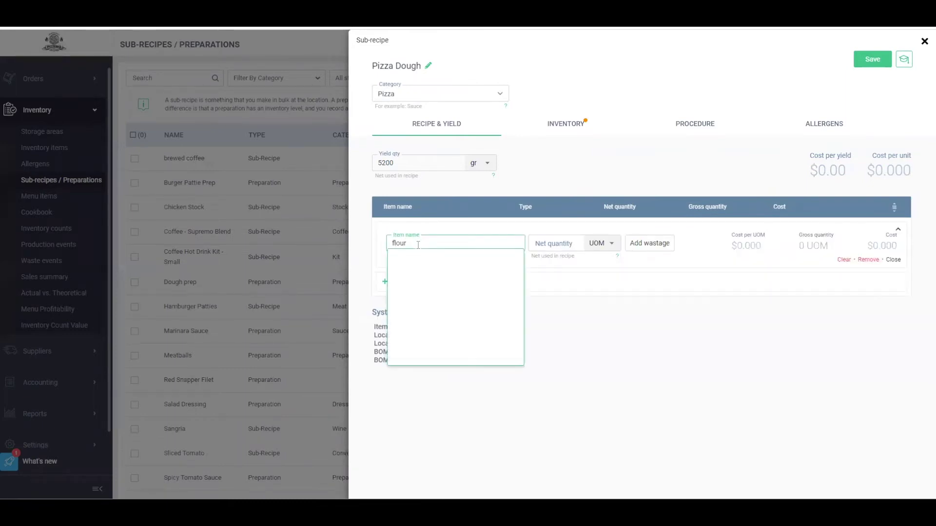
click(424, 283)
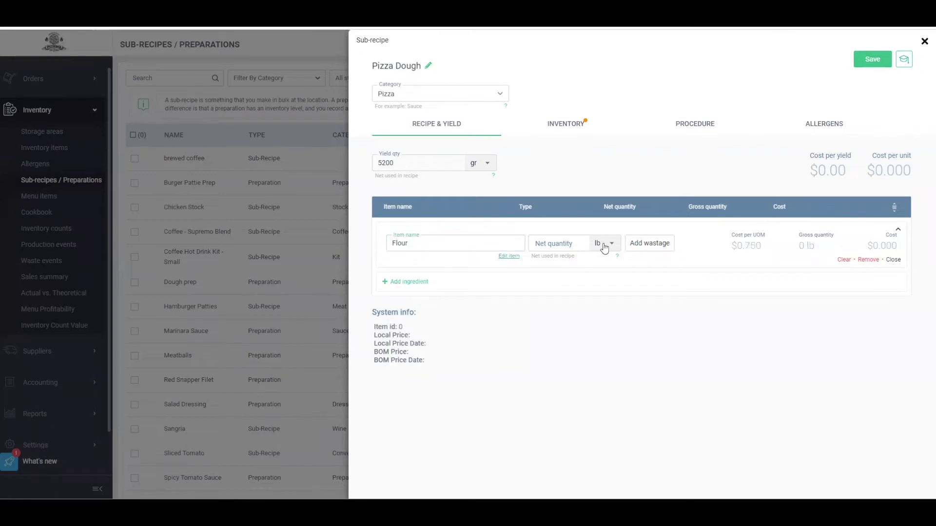
click(600, 243)
click(607, 200)
click(555, 246)
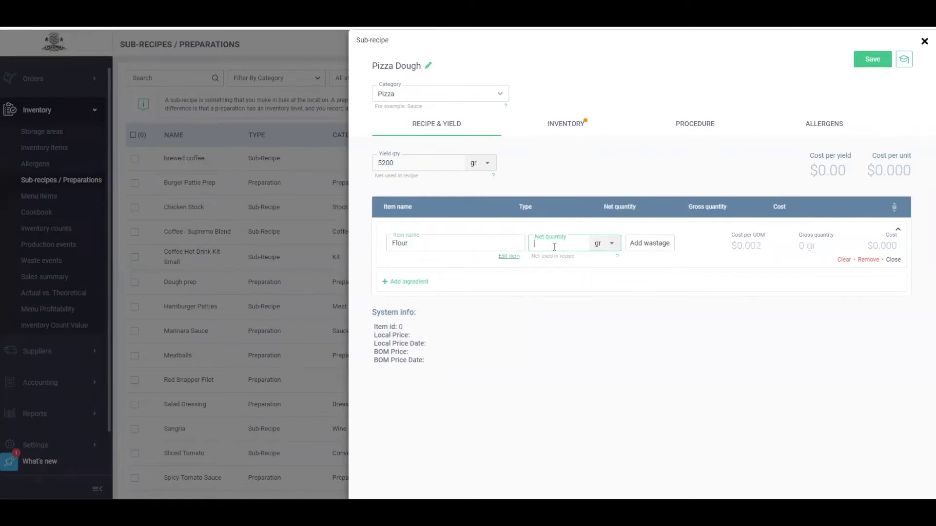
text(2000)
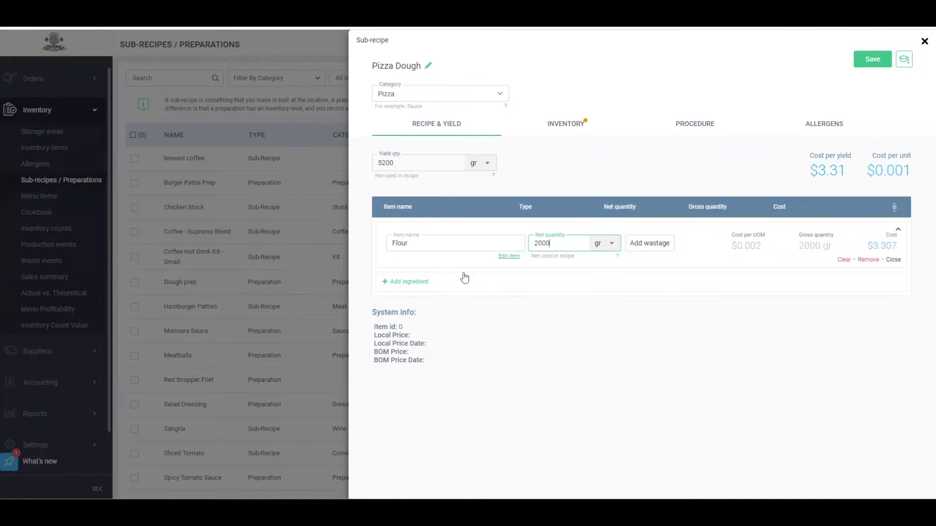
Add Yeast as the second ingredient with a net quantity of 20 gr and close its entry
click(410, 289)
click(425, 264)
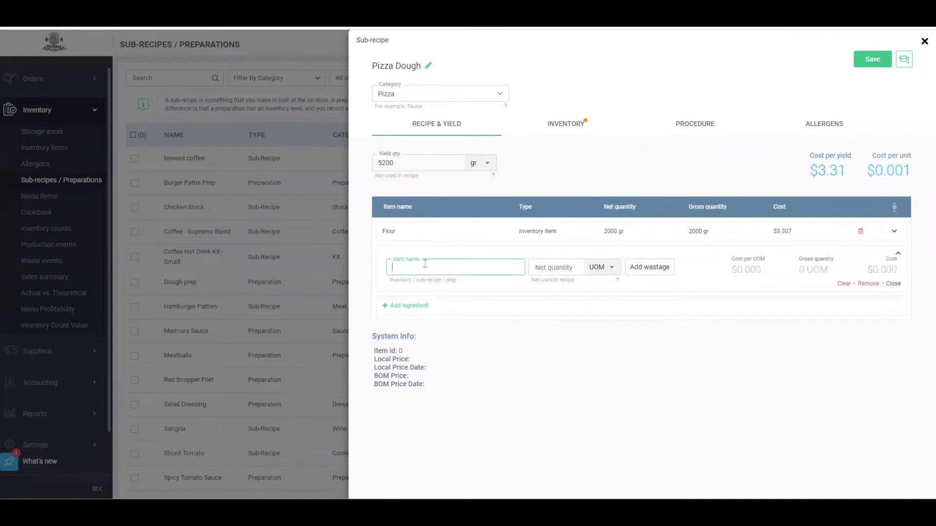
text(yeas)
click(440, 290)
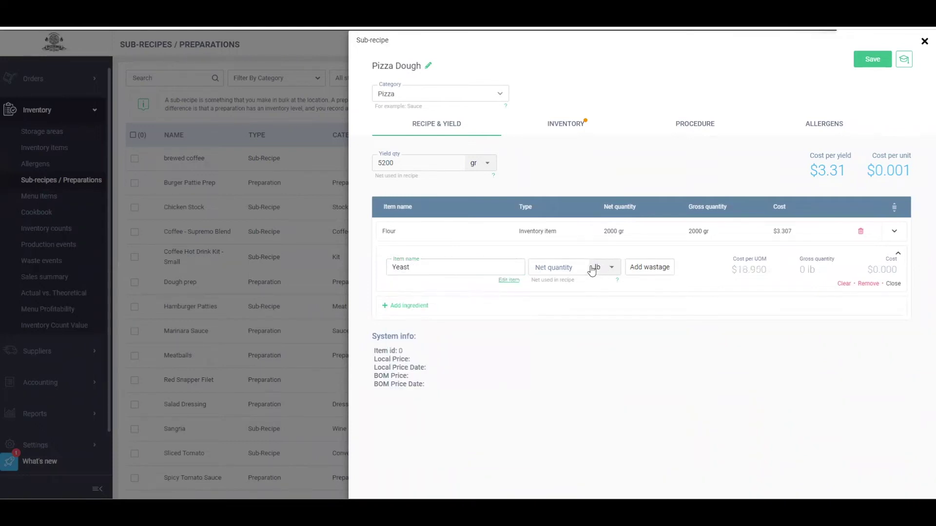
click(599, 267)
click(605, 224)
click(565, 268)
text(20)
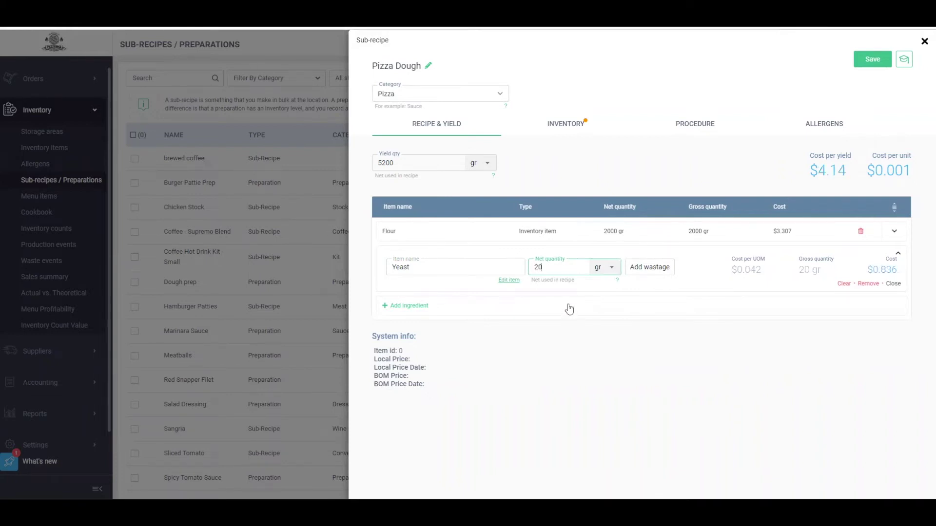
click(892, 283)
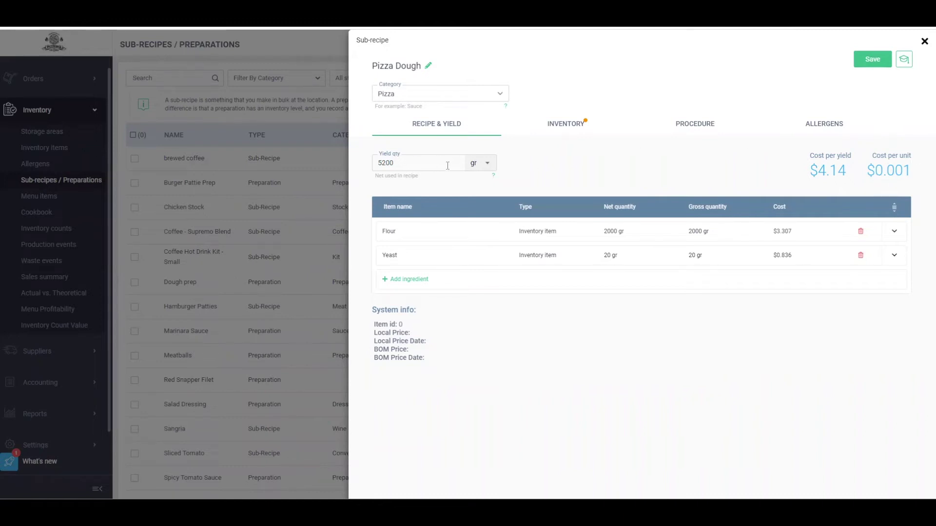
Assign the storage area Walk in 2 to Pizza Dough in its inventory settings
click(590, 128)
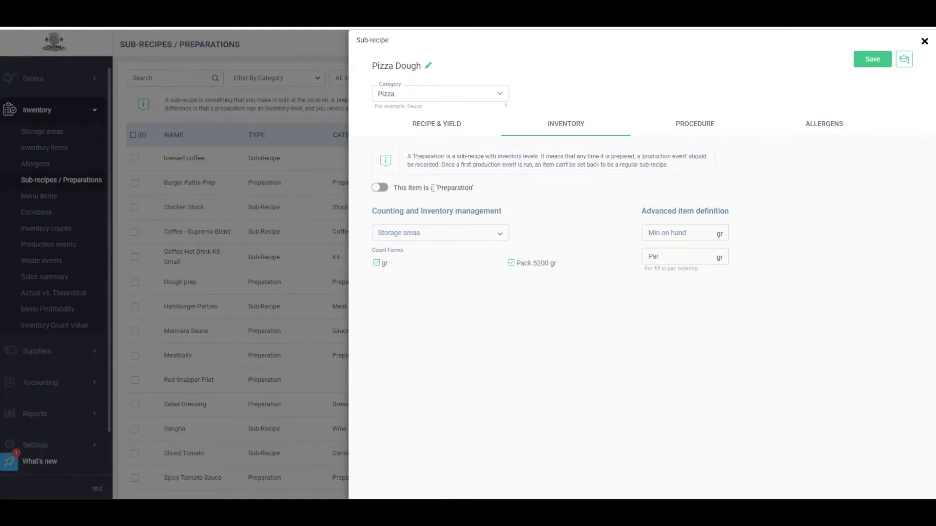
click(475, 242)
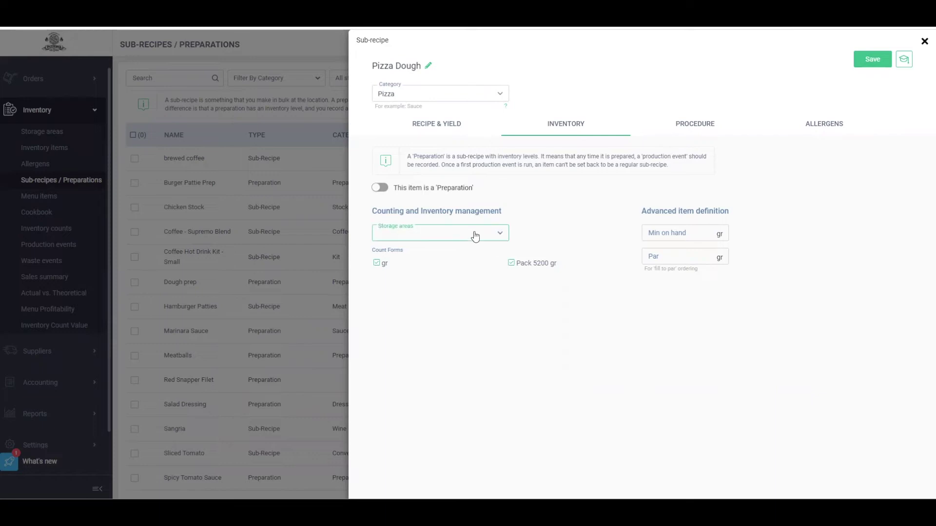
scroll(452, 266, down, 5)
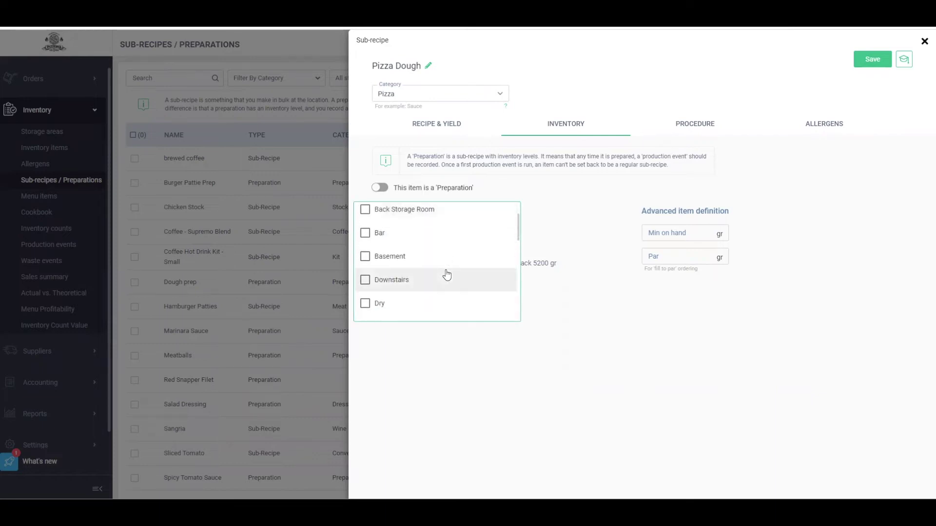
scroll(432, 243, up, 3)
scroll(433, 265, down, 4)
scroll(434, 265, down, 4)
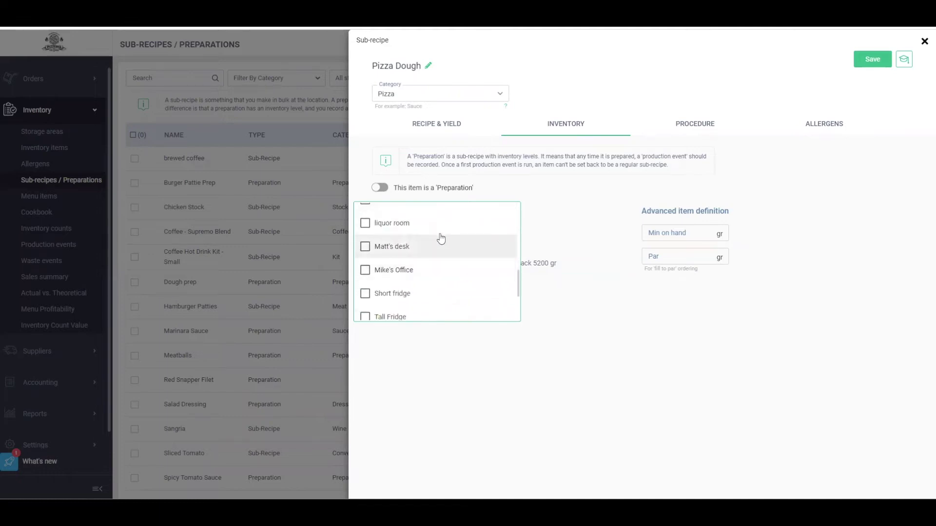
click(433, 267)
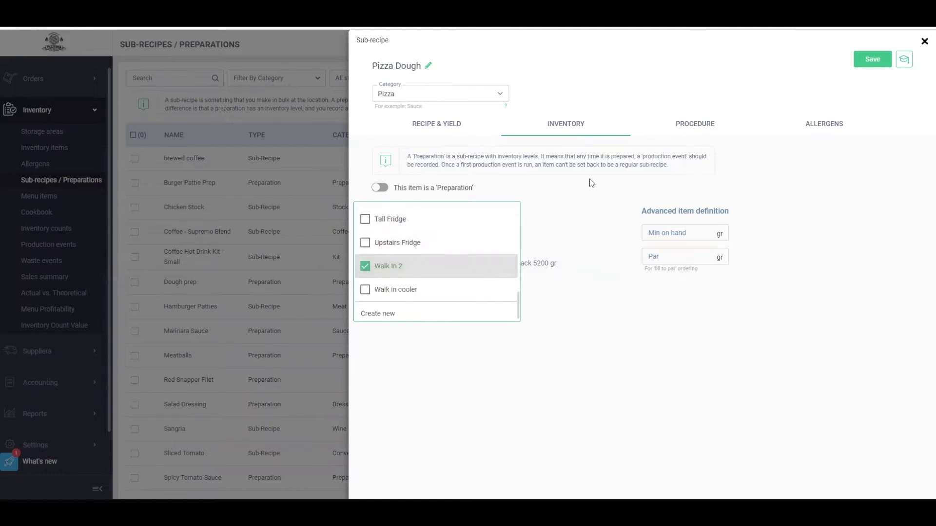
click(592, 221)
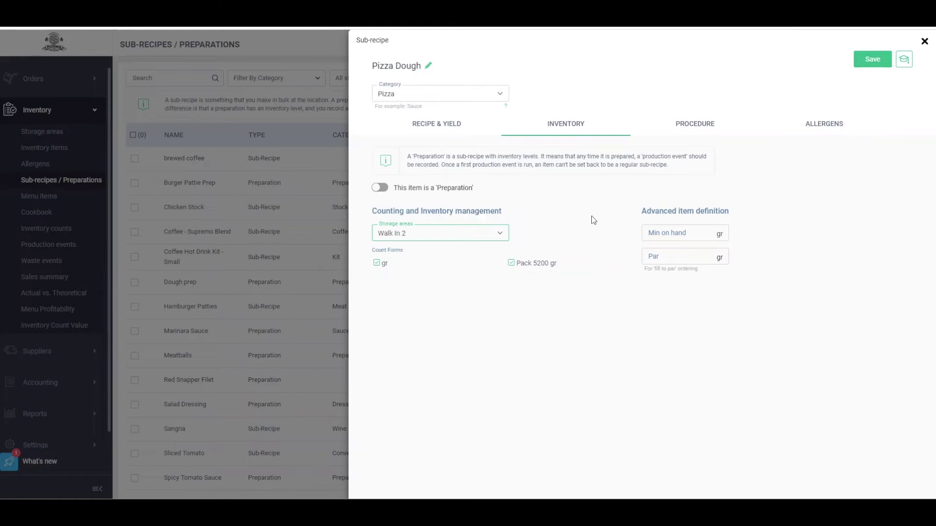
Review the procedure and allergen pages of Pizza Dough, and save the sub-recipe
click(713, 127)
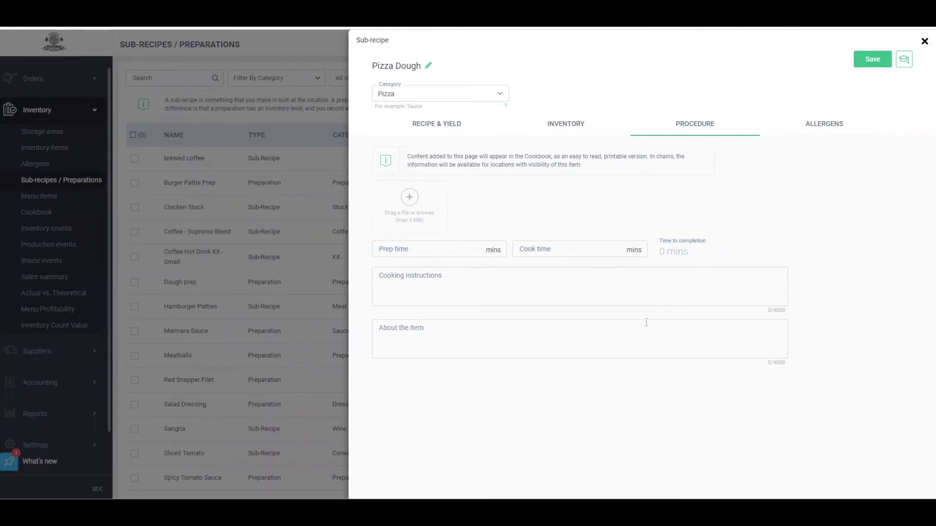
click(839, 125)
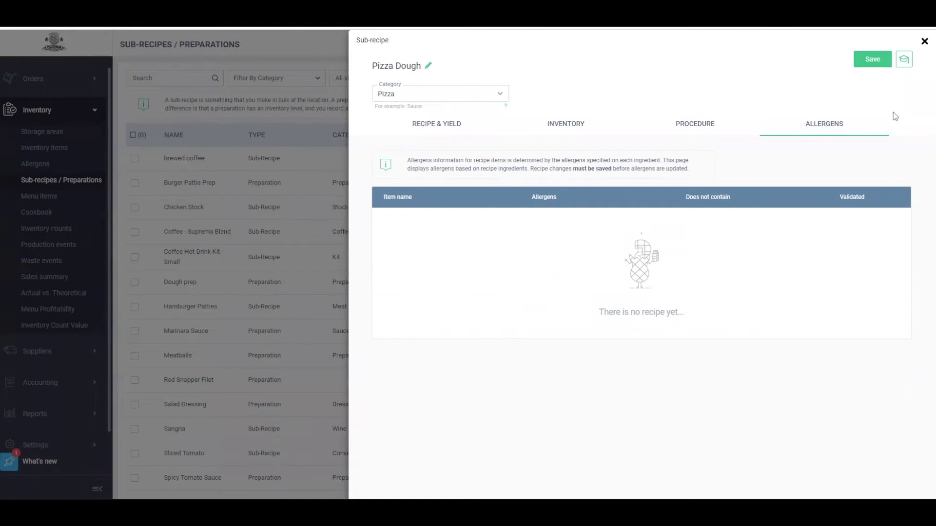
click(872, 60)
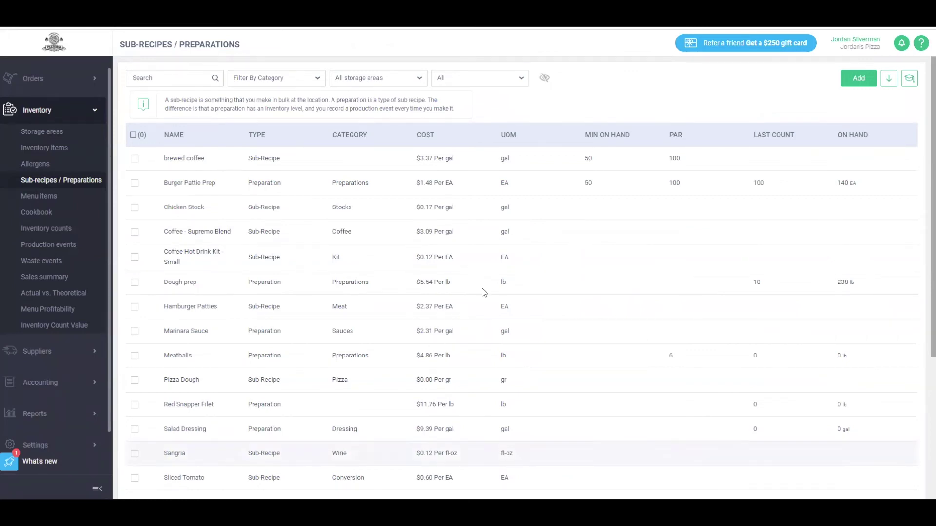
Add the Pizza Dough sub-recipe as a new ingredient of the first Buddy's "Cake Boss" Special Pizza Regular menu item
click(47, 198)
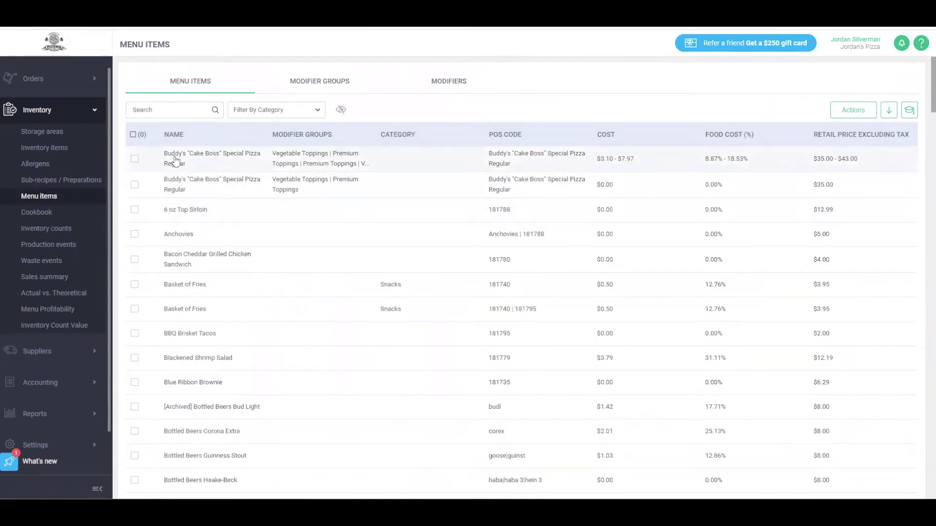
click(213, 164)
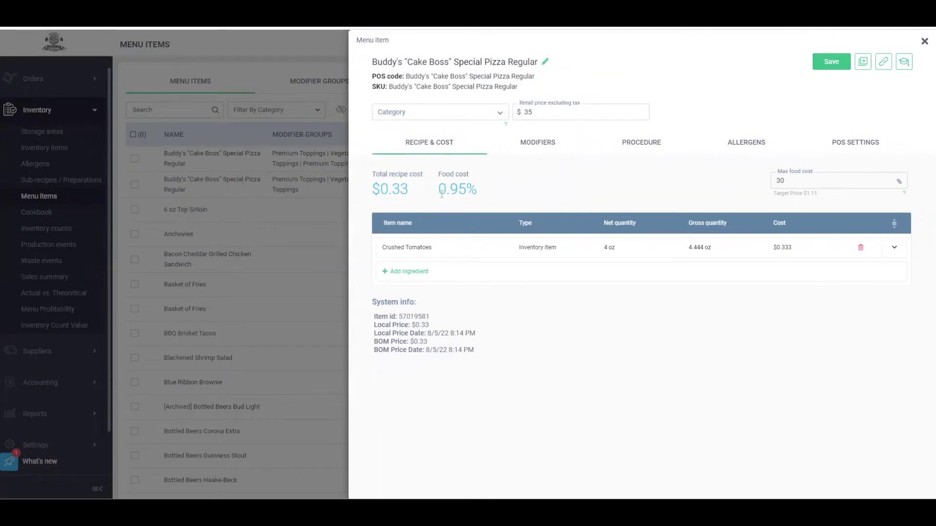
click(412, 273)
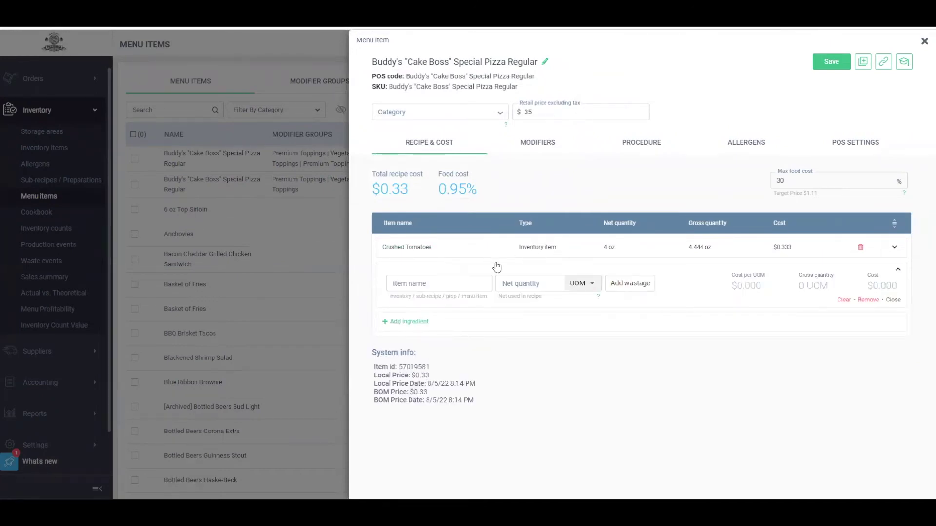
click(438, 287)
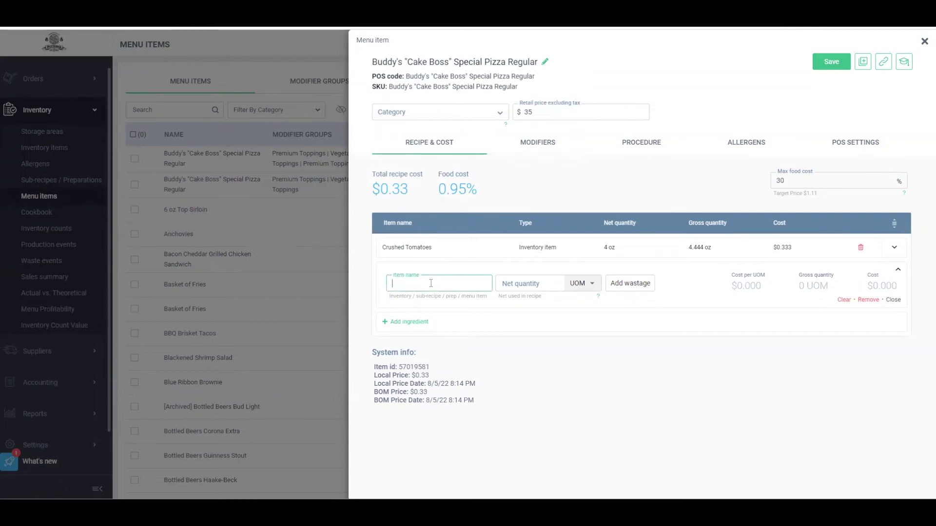
text(pizza)
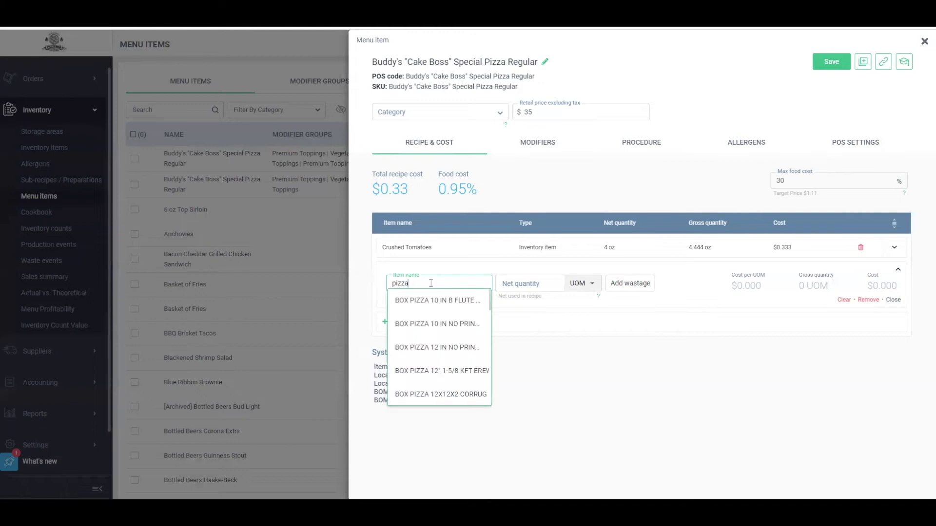
text( dough)
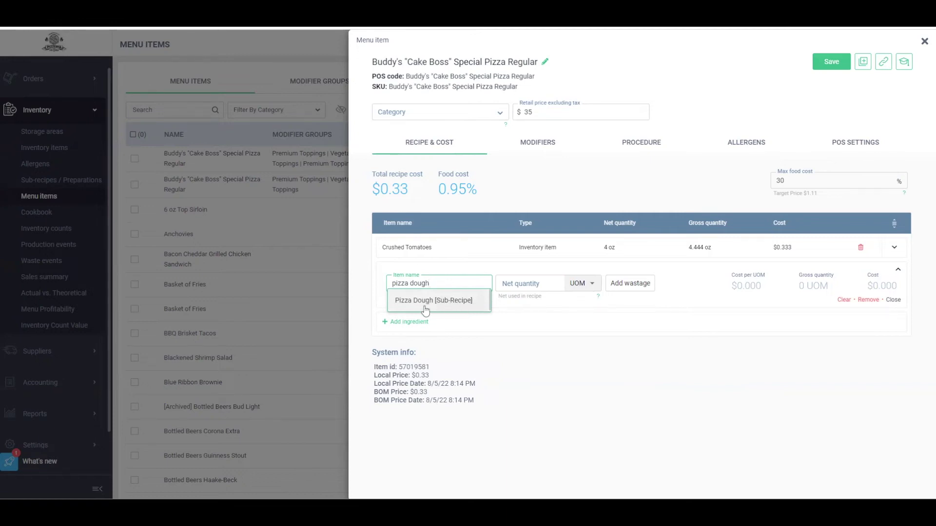
click(466, 300)
Set the Pizza Dough ingredient's net quantity to 250 gr and save the menu item
click(543, 279)
text(250)
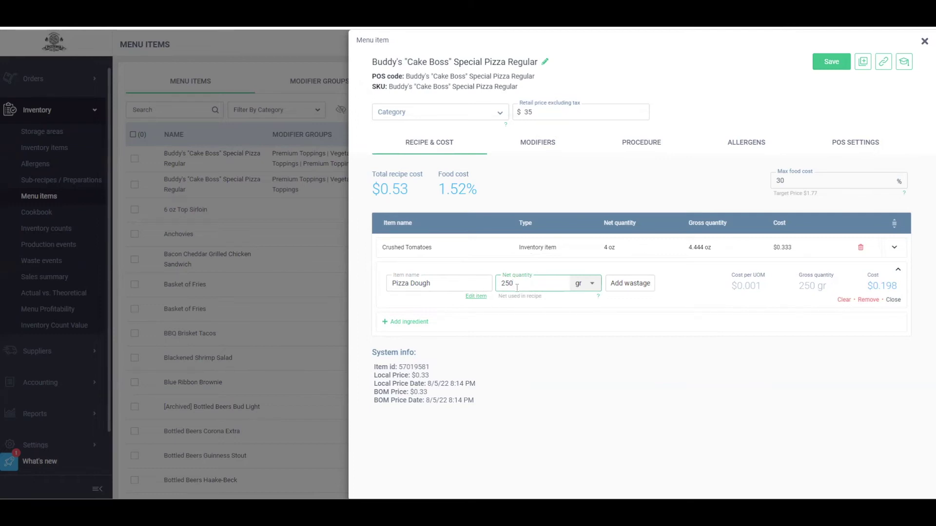
click(835, 61)
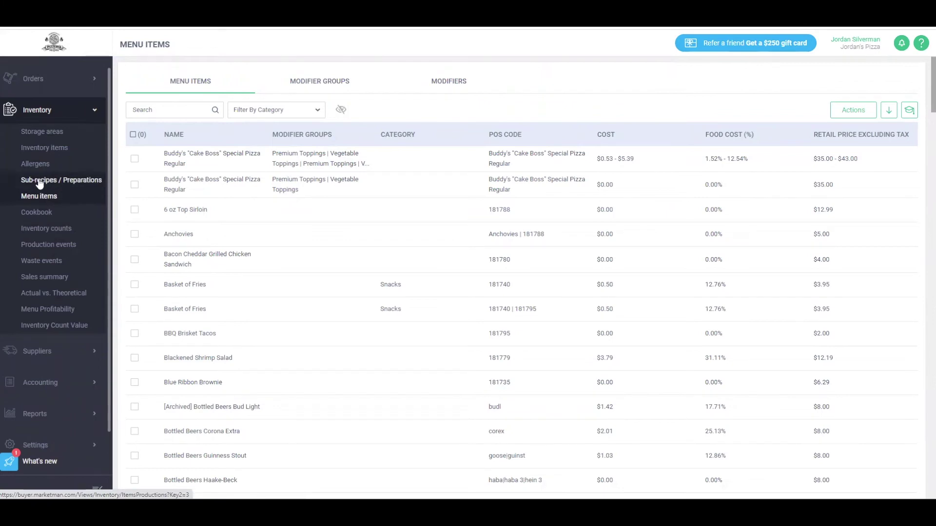
Find the Pizza Dough sub-recipe, mark it as a Preparation in its inventory settings, and save it
click(39, 183)
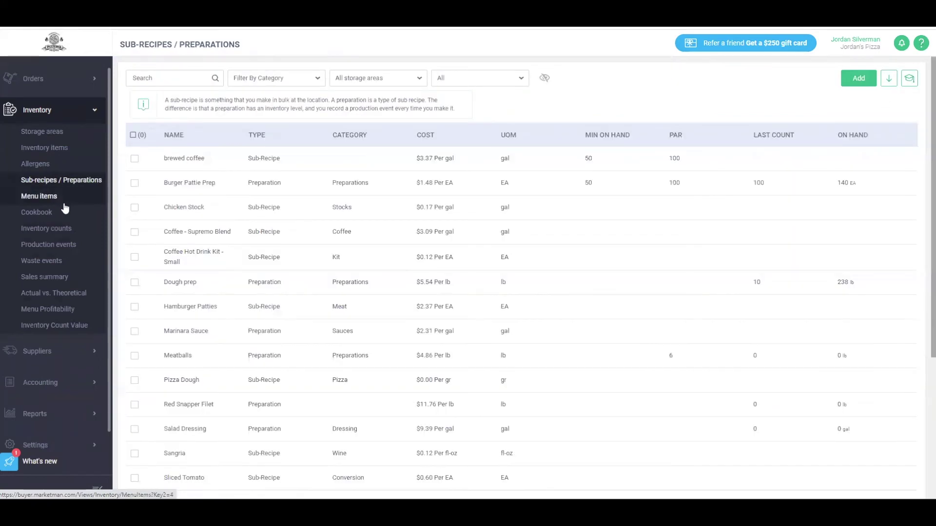
click(170, 73)
text(pizza)
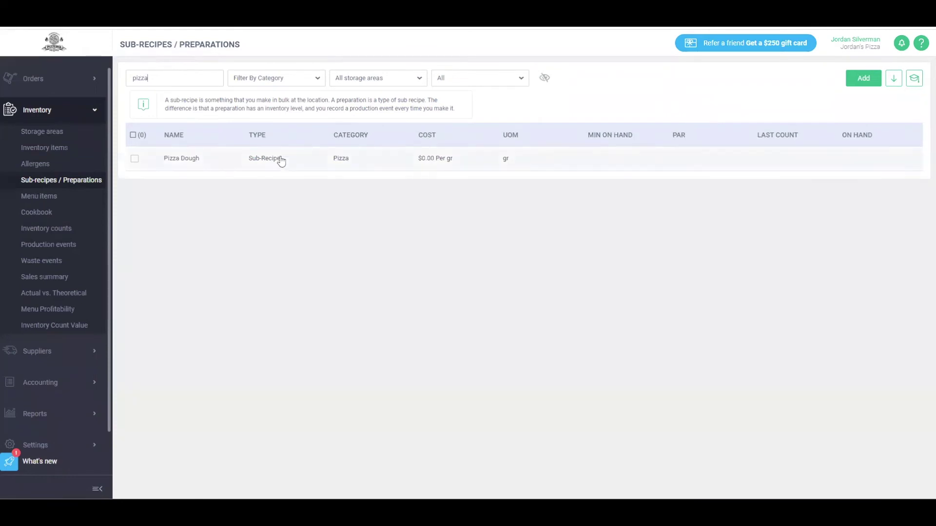
click(360, 159)
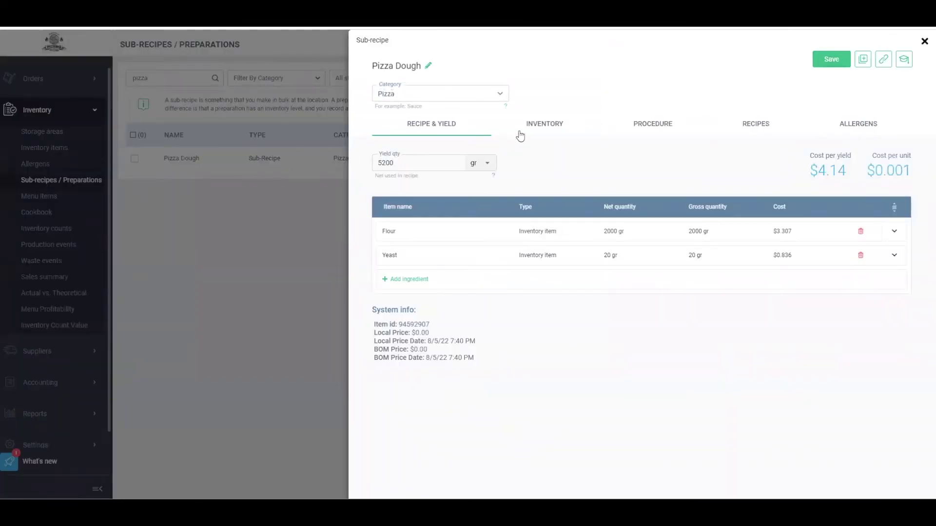
click(558, 126)
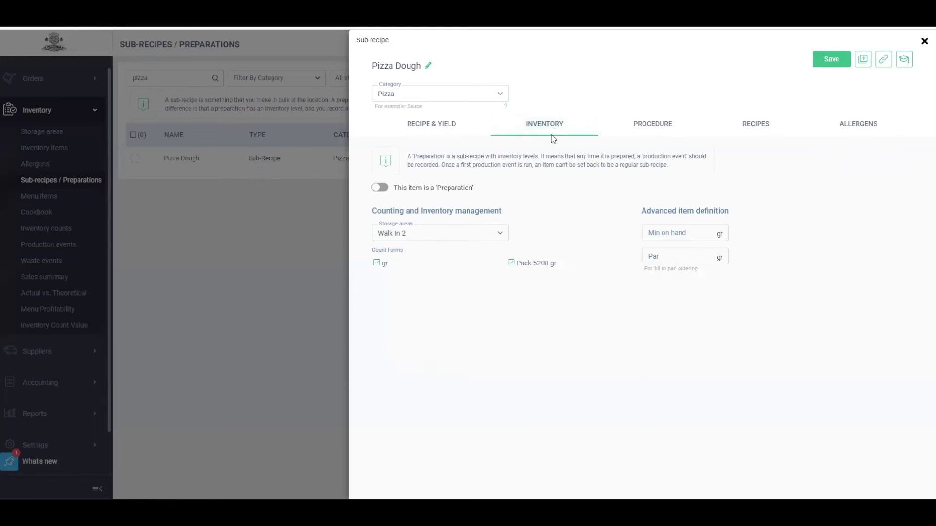
click(376, 189)
click(845, 60)
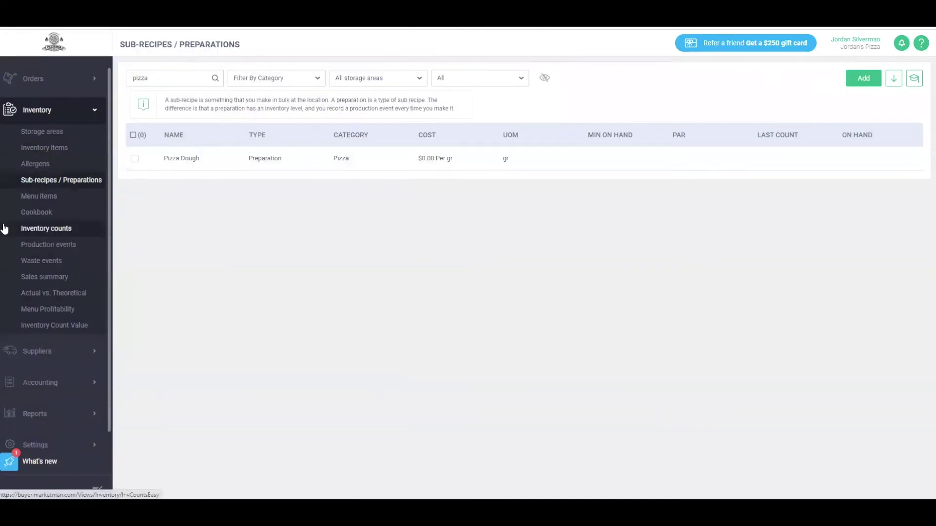
Create a new production event and describe it as the staff member's monday prep
click(84, 181)
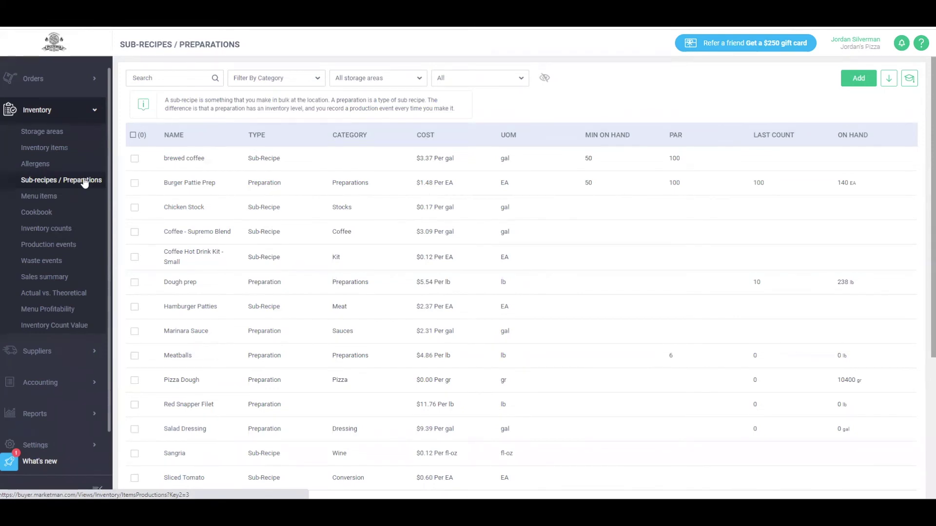
click(79, 248)
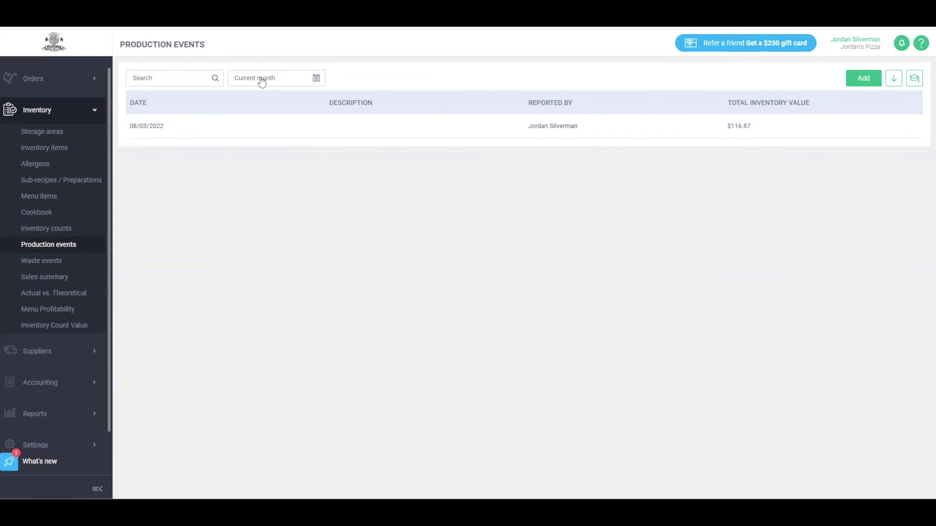
click(866, 79)
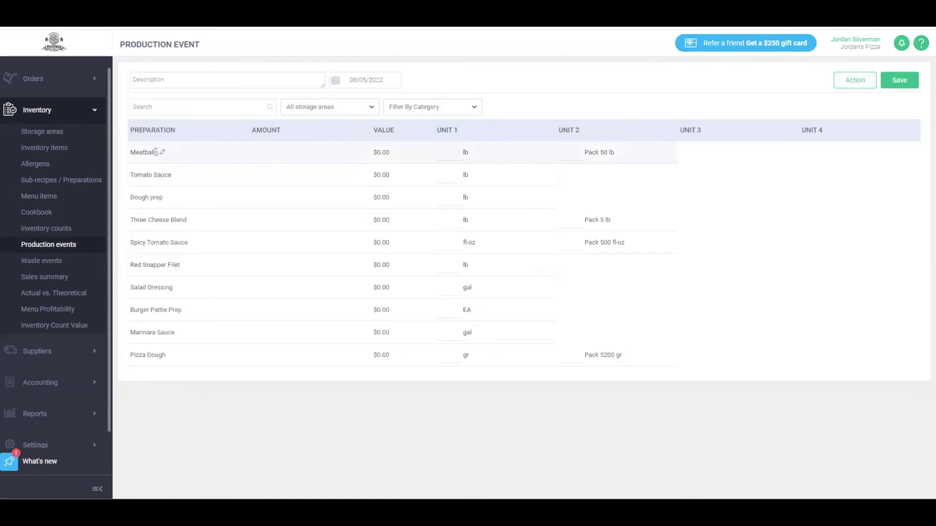
click(177, 78)
text(Chrissy)
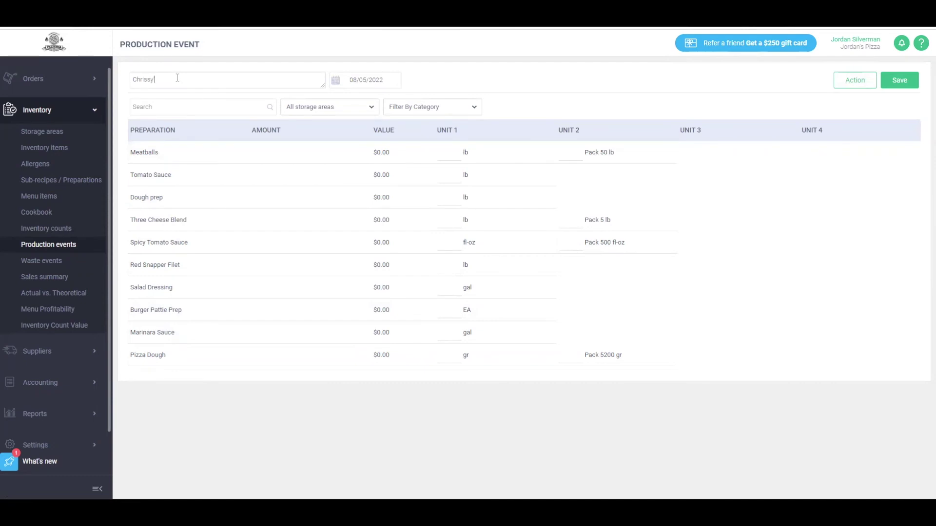
text('s monday prep)
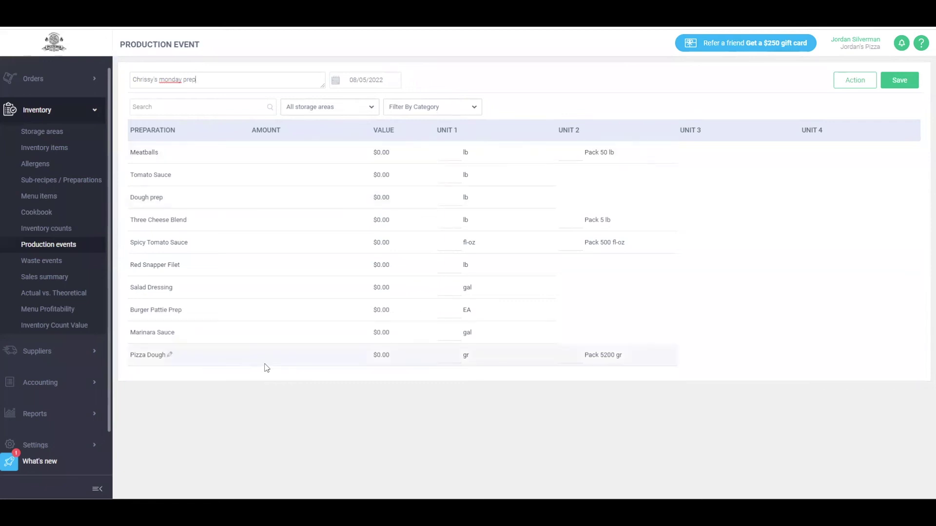
Record 2 packs of Pizza Dough, 1 pack of Meatballs and 1 pack of Spicy Tomato Sauce as produced, and save the event
click(569, 354)
text(2)
click(560, 151)
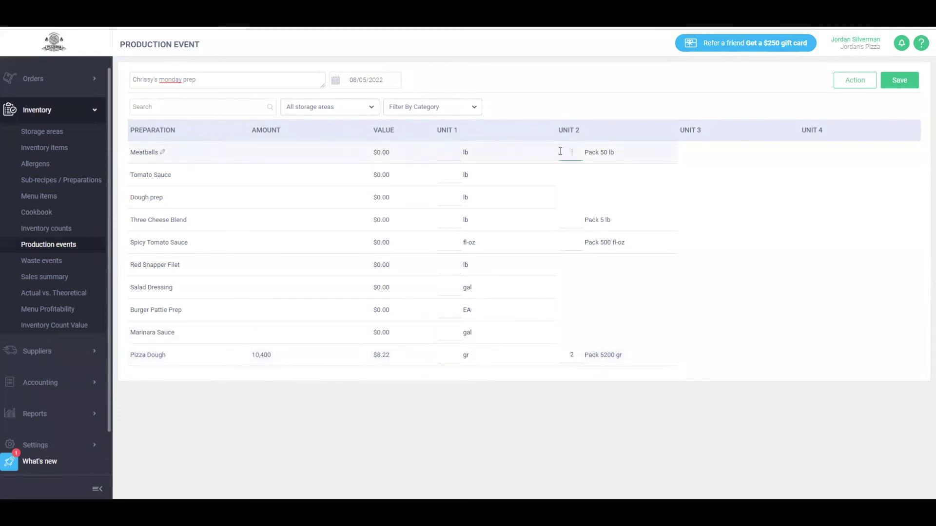
text(1)
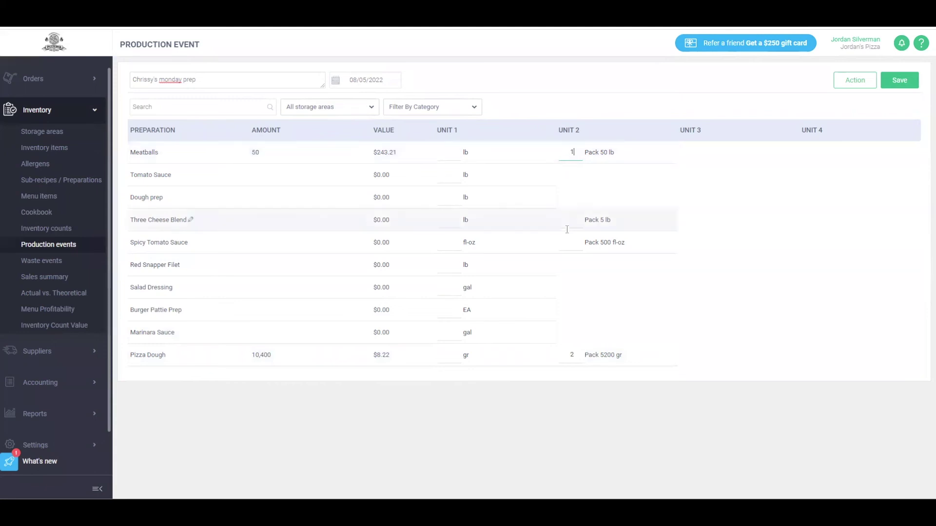
click(571, 241)
text(1)
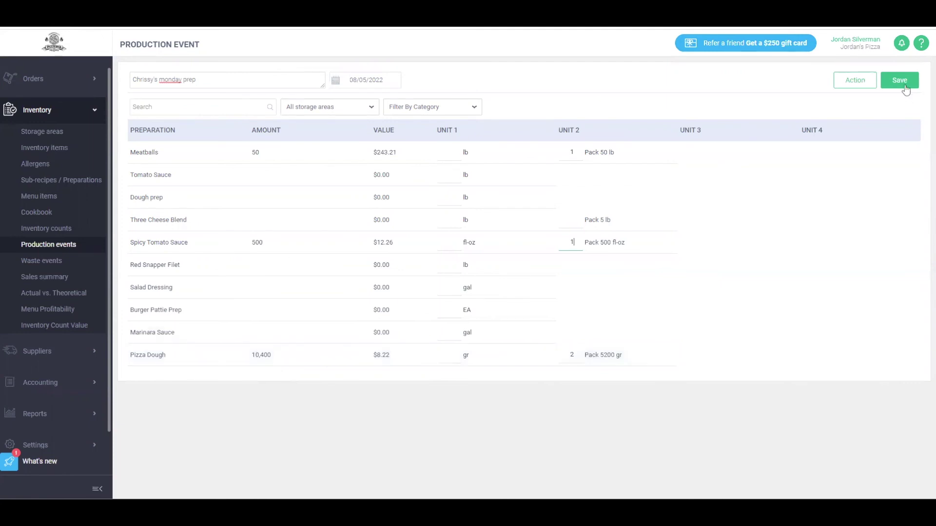
click(902, 86)
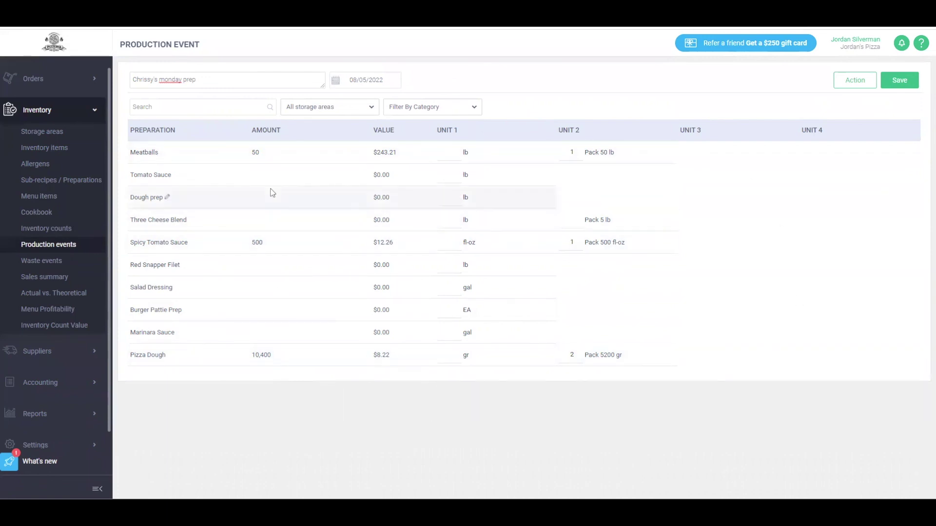
Create a new inventory count and describe it as the staff member's count
click(81, 232)
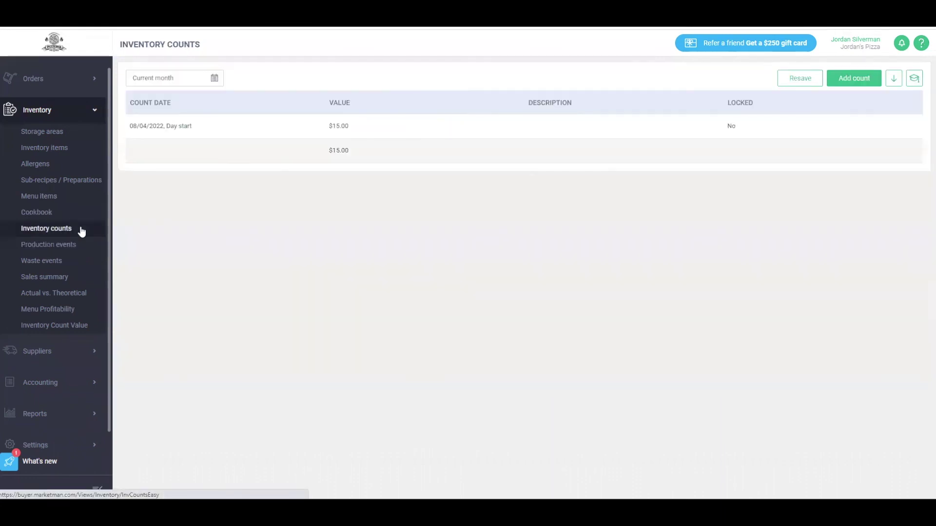
click(849, 81)
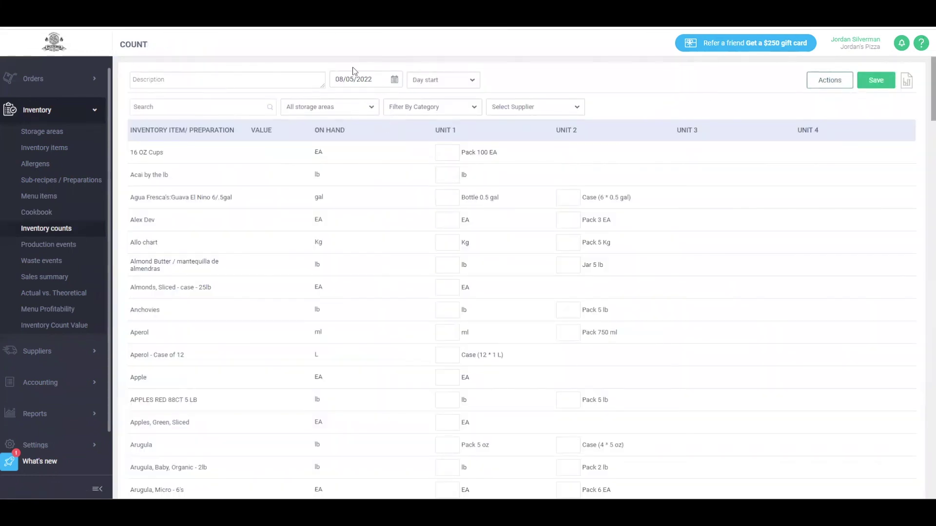
click(244, 84)
text(chrissy's count)
Filter the count for pizza and enter 2 packs of 5200 gr for Pizza Dough
click(205, 108)
text(pizza)
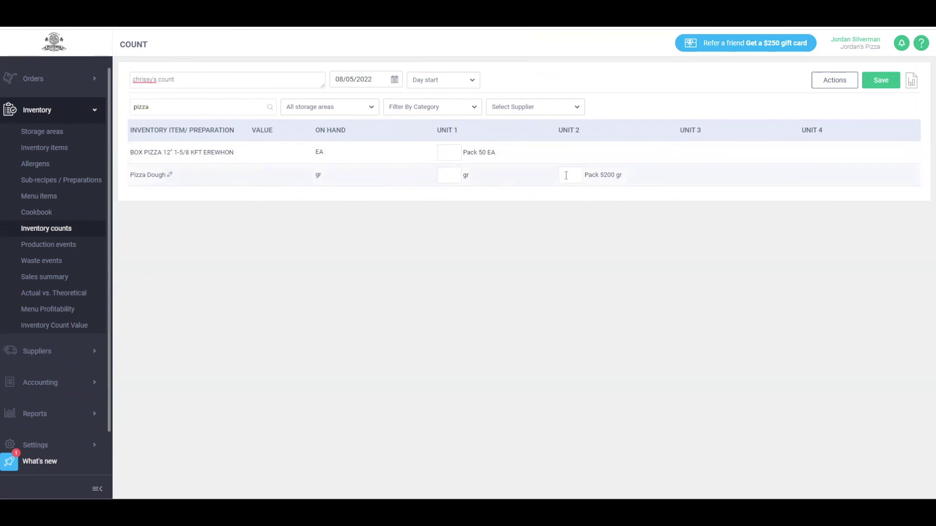
text(2)
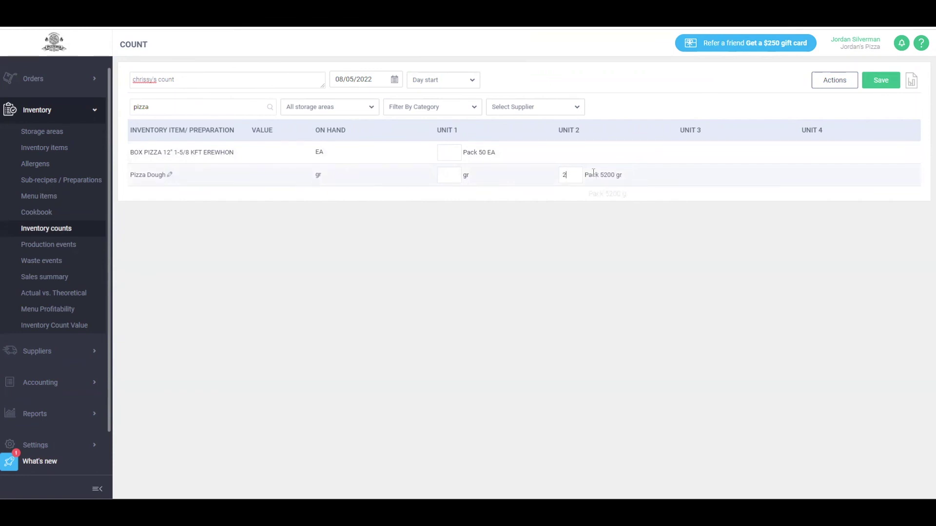